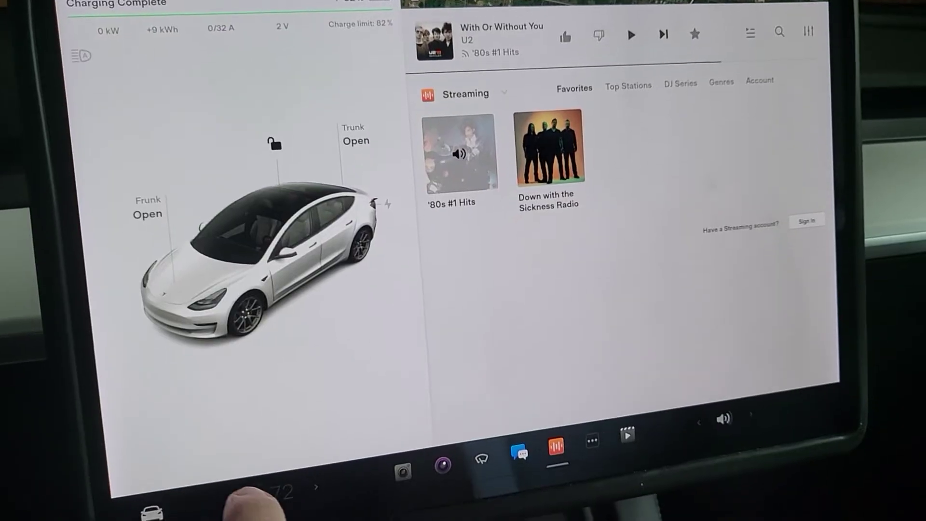
View Software details (v11.0, up to date as of Oct 28 11:42 am), then visit Charging settings
click(152, 511)
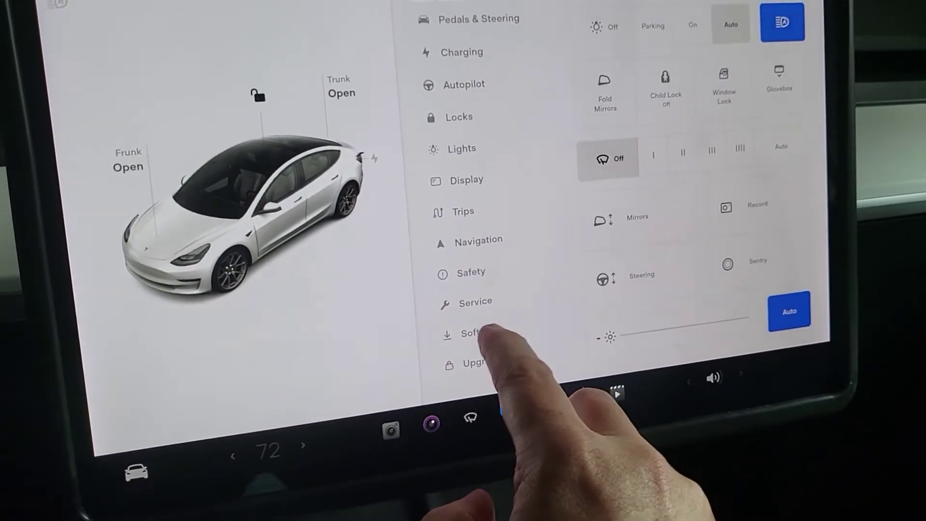
click(486, 333)
scroll(651, 253, down, 5)
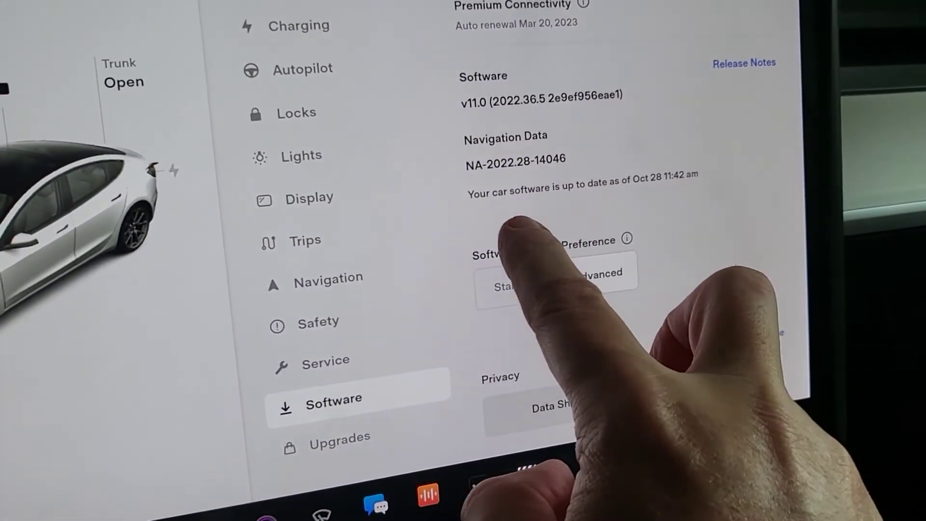
scroll(615, 253, up, 5)
scroll(615, 253, down, 5)
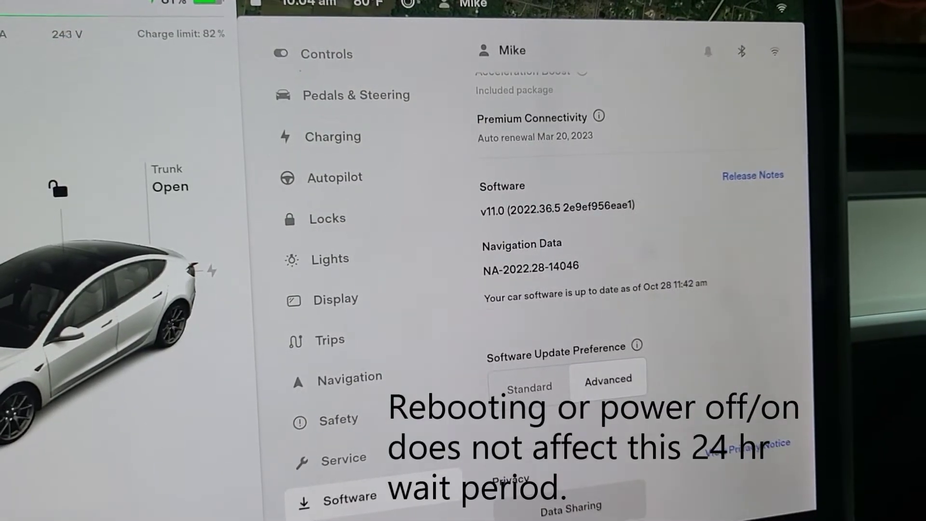
click(333, 136)
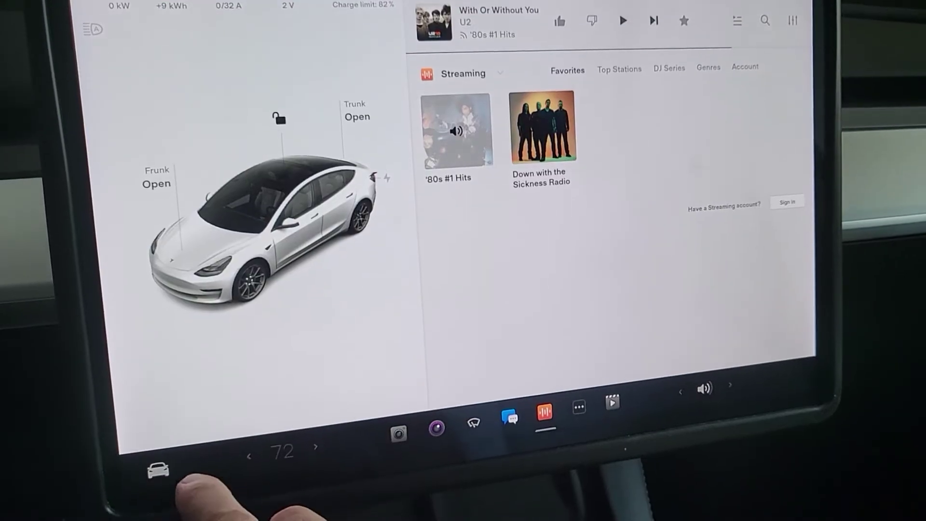
Reopen the car settings panel from the bottom-left car icon and select Software
click(158, 471)
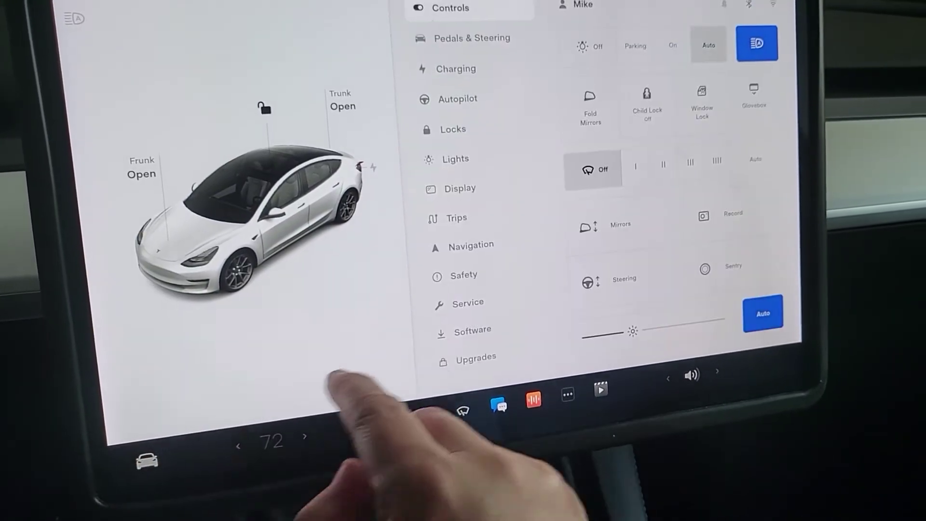
click(473, 330)
scroll(651, 253, down, 5)
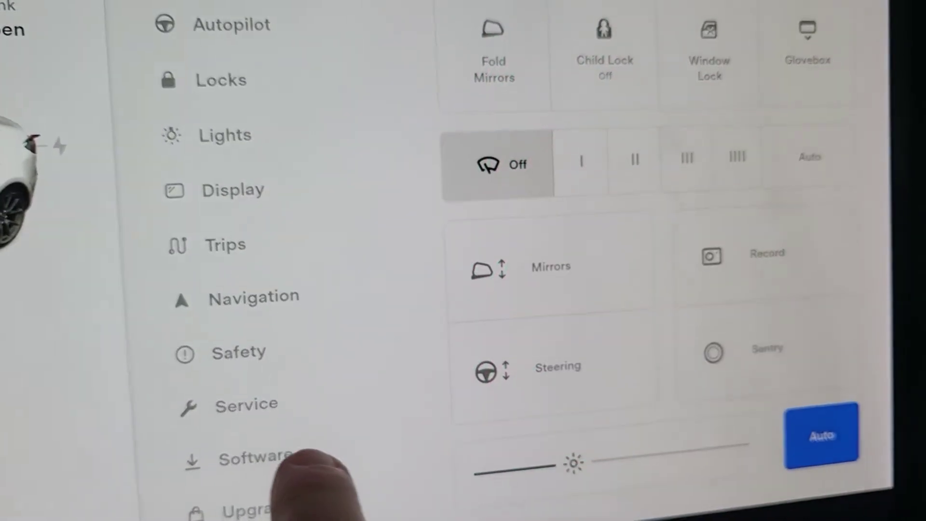
Return to the Software page showing v11.0, up to date as of Oct 29 11:44 am
click(254, 474)
scroll(615, 290, down, 5)
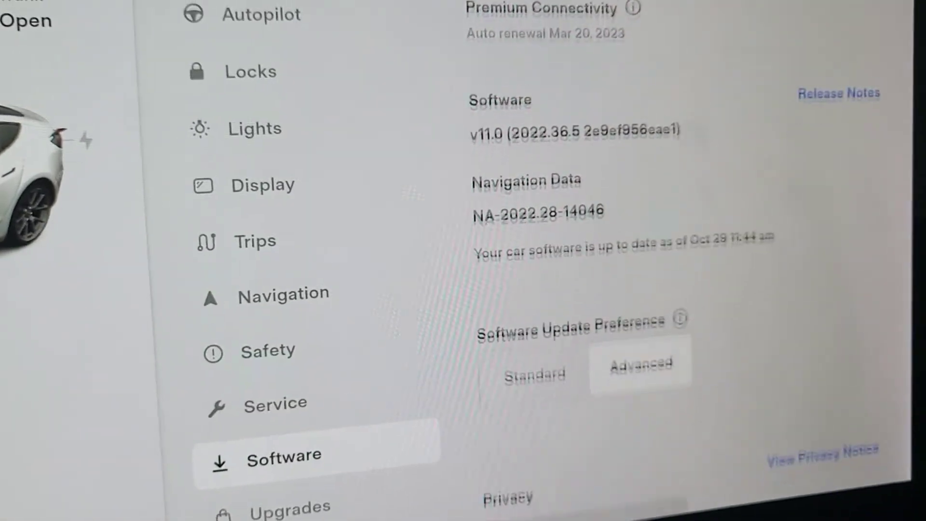